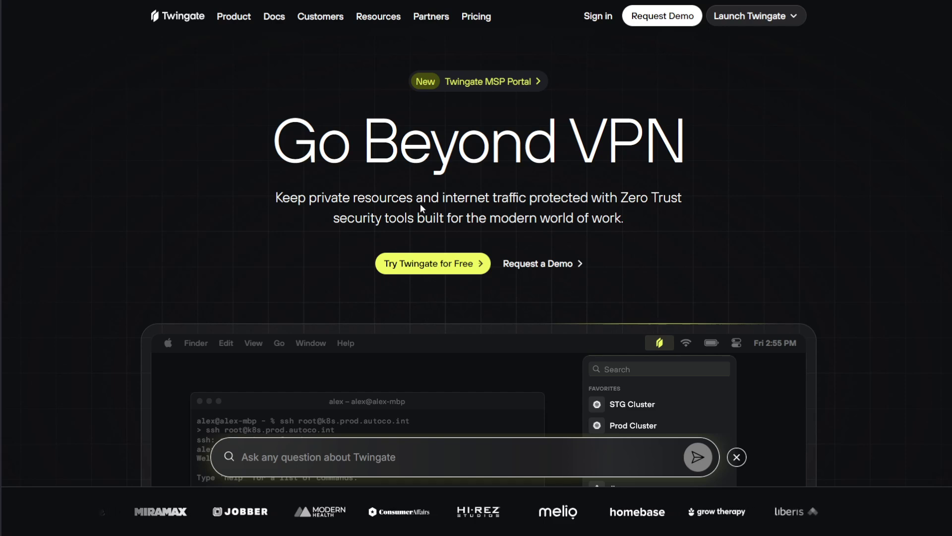
Sign in to the admin console and view the Remote Networks list, which shows one network with 7 resources.
mouse_move(376, 21)
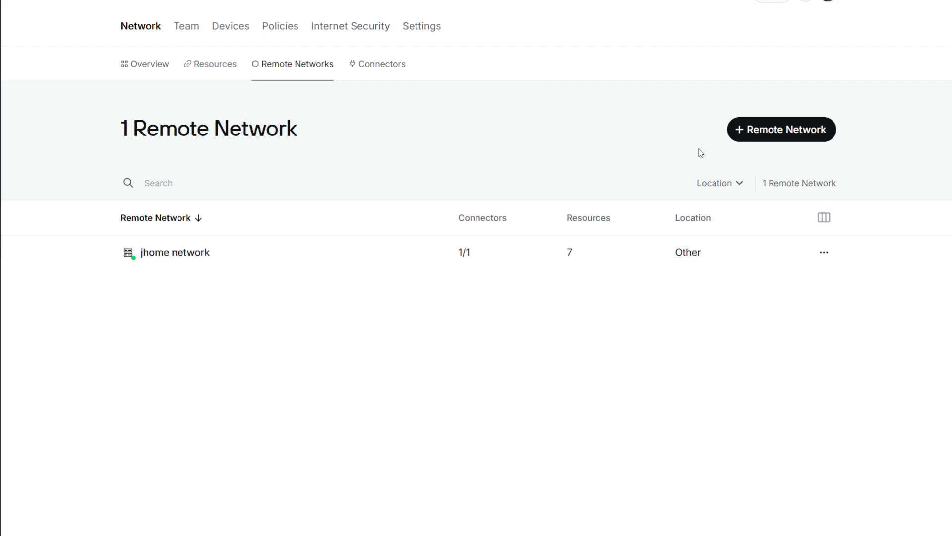
Add an On Premise remote network named 'homelab'.
click(773, 133)
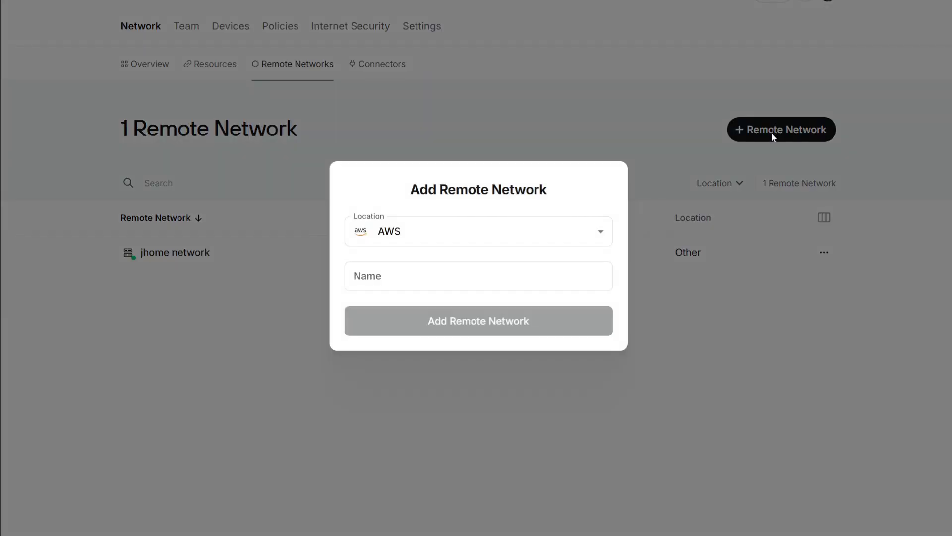
click(478, 239)
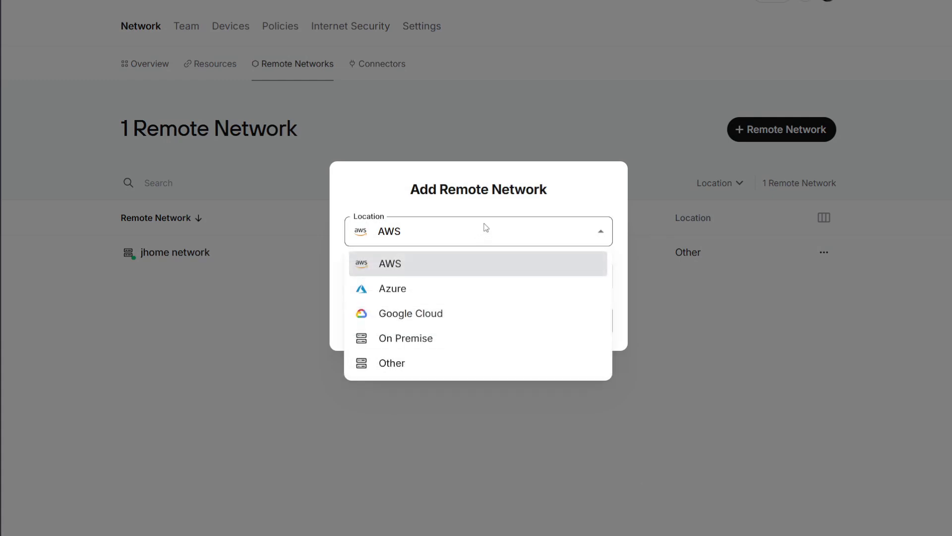
click(425, 341)
click(406, 282)
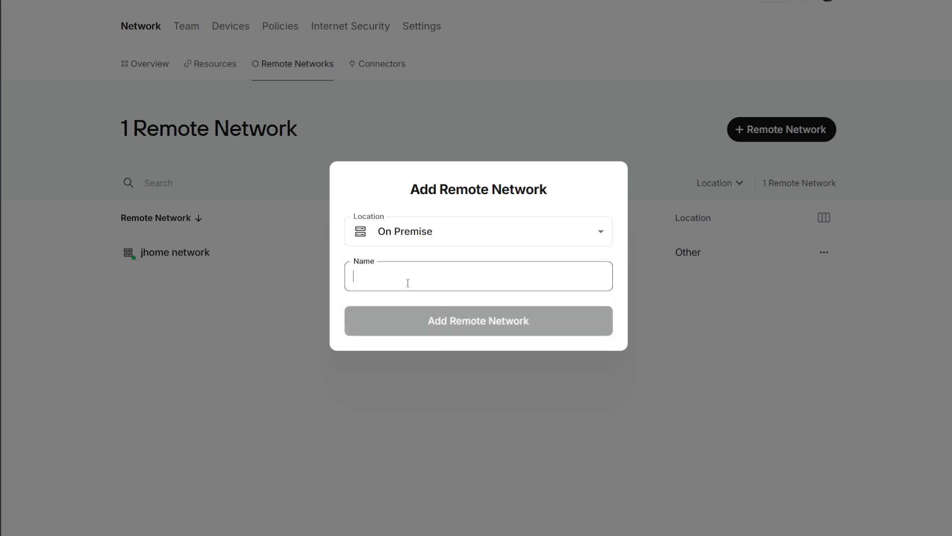
text(homelab)
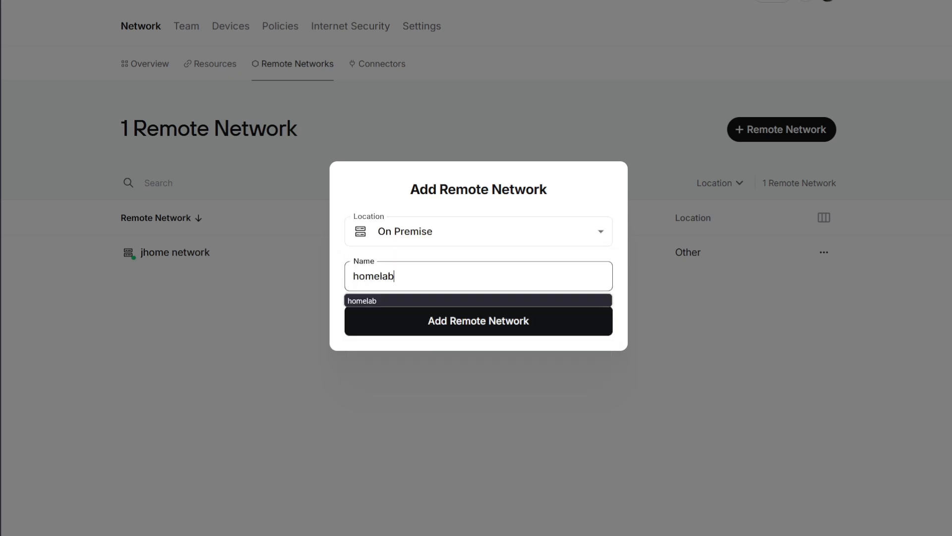
click(489, 331)
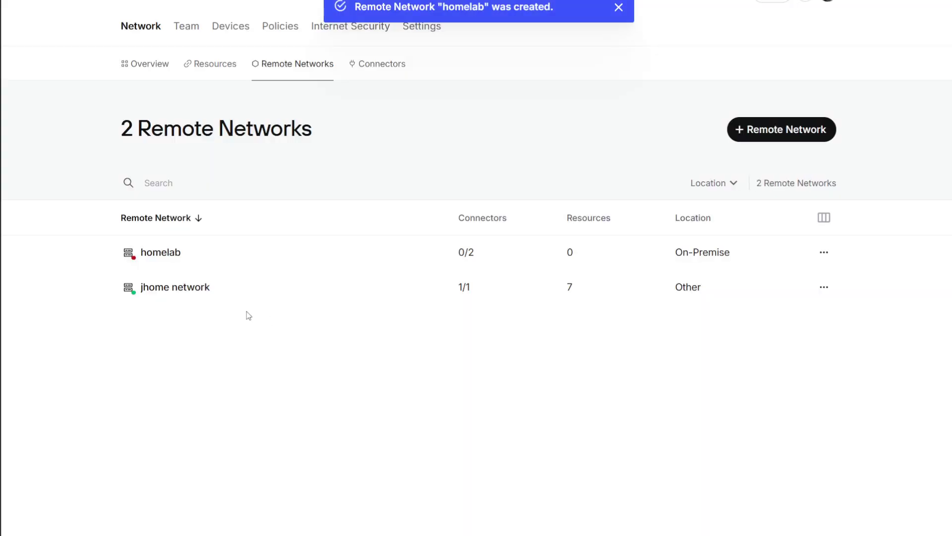
Delete homelab's prompt-boar connector, then open the fractal-mule connector.
click(175, 258)
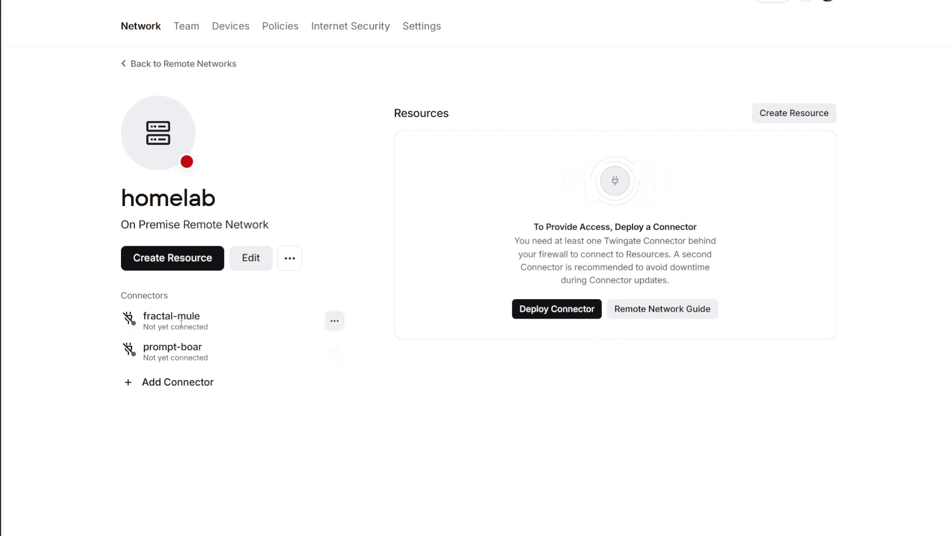
mouse_move(335, 358)
mouse_move(190, 356)
click(334, 353)
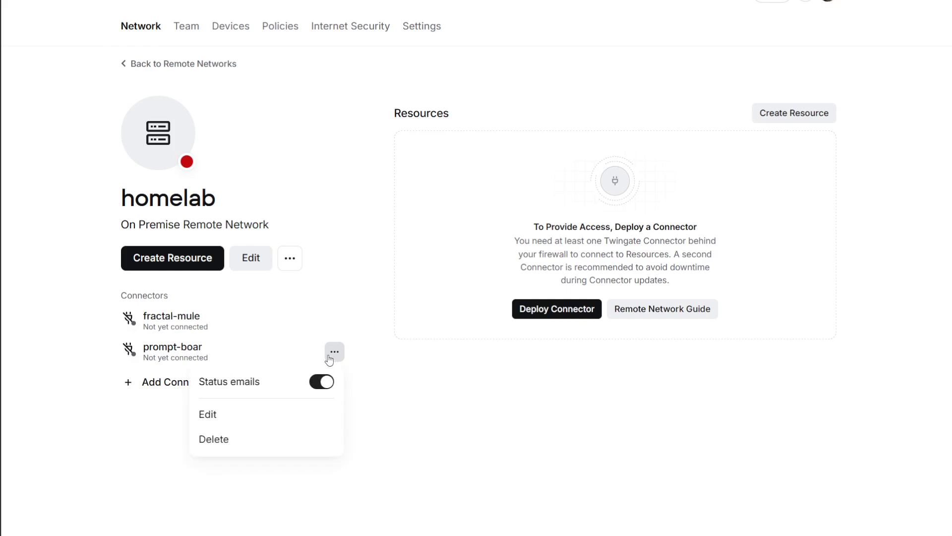
click(236, 441)
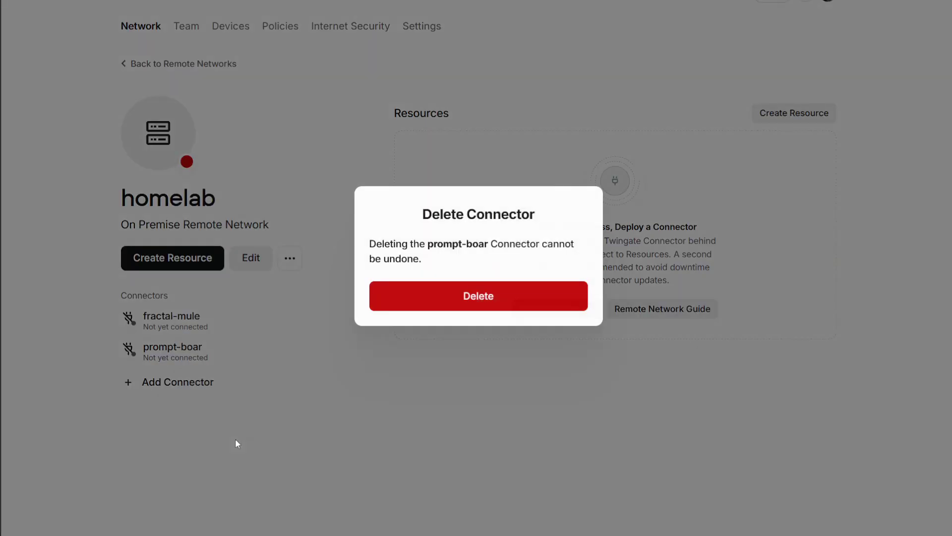
click(472, 299)
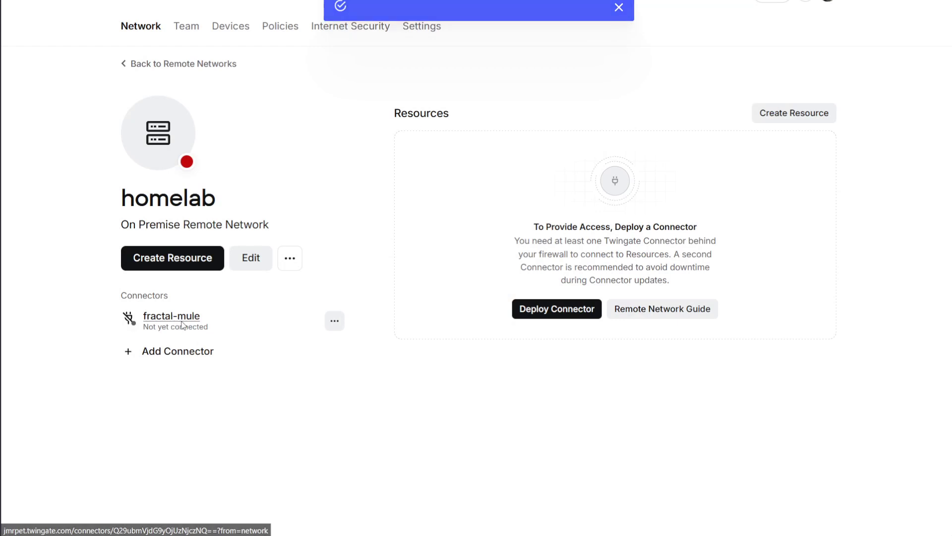
click(171, 317)
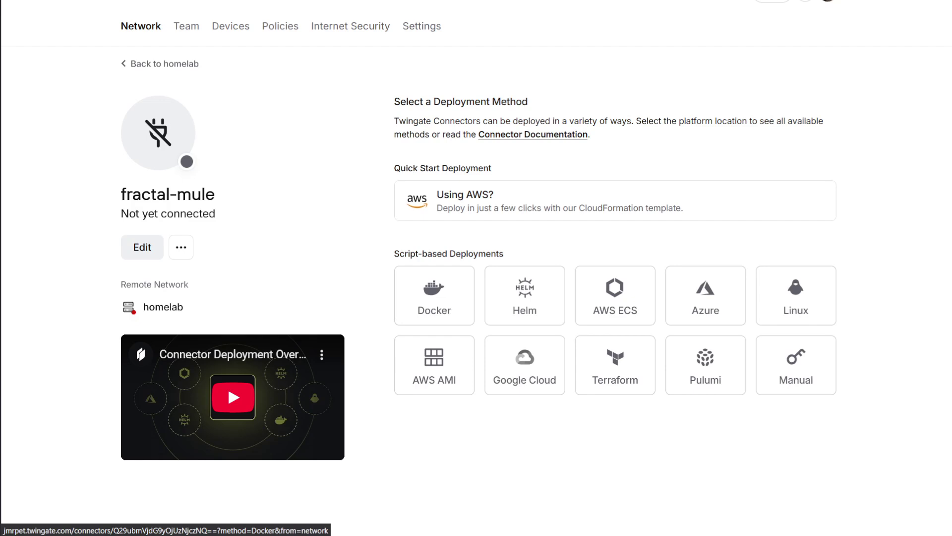
Choose Docker as fractal-mule's deployment method.
click(455, 308)
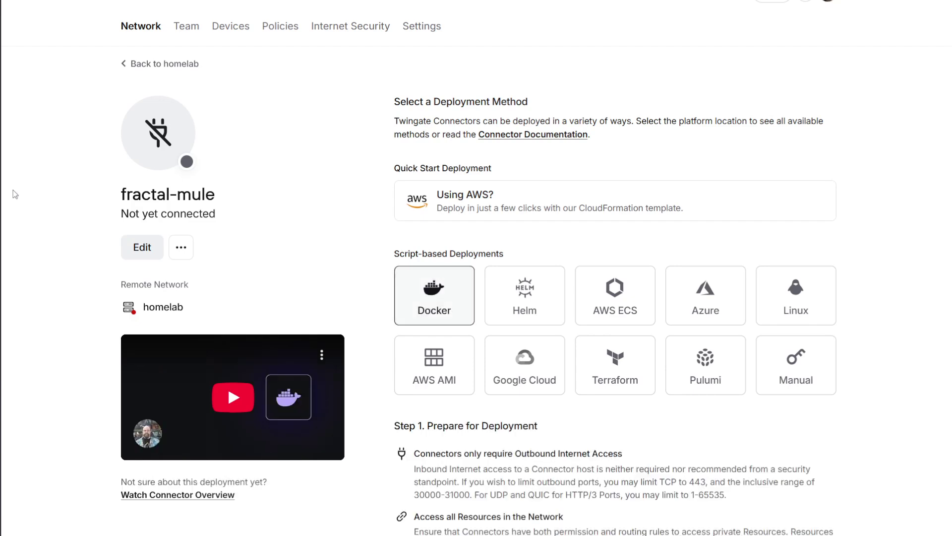
scroll(614, 376, down, 2)
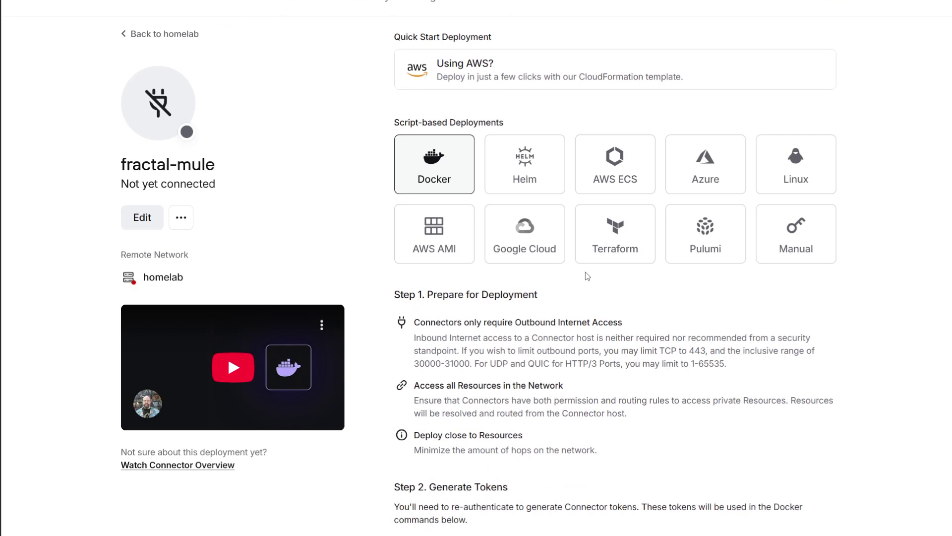
scroll(587, 276, down, 2)
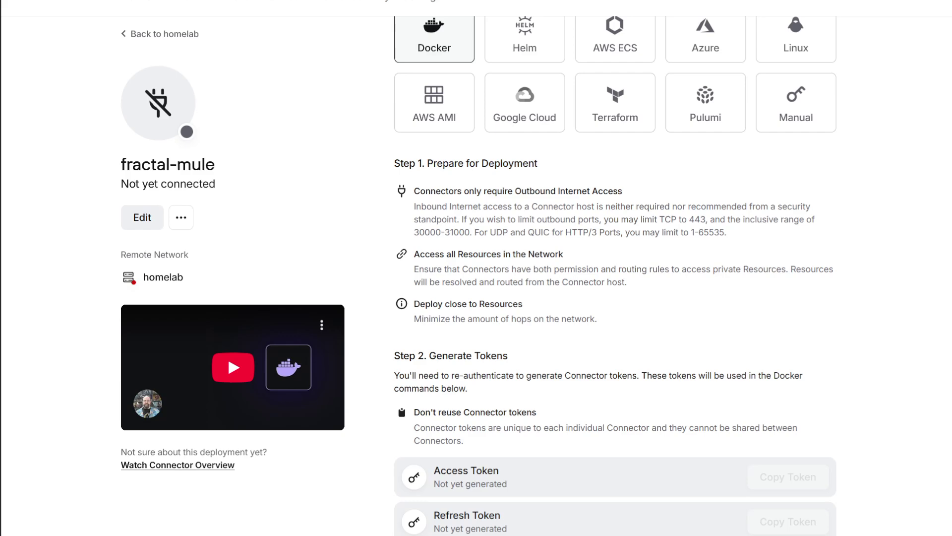
scroll(615, 276, down, 2)
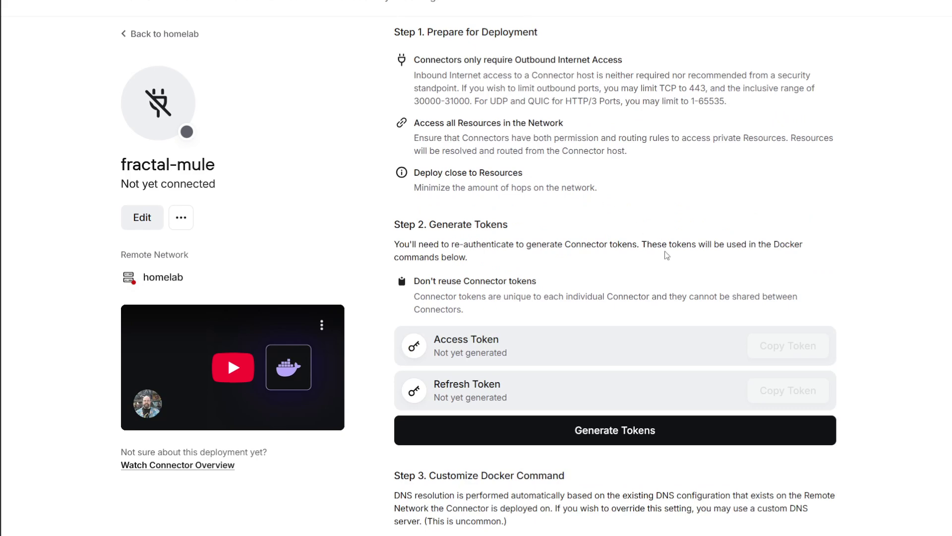
scroll(645, 278, down, 1)
Generate and authenticate fractal-mule's access and refresh tokens, revealing the docker run command.
click(627, 367)
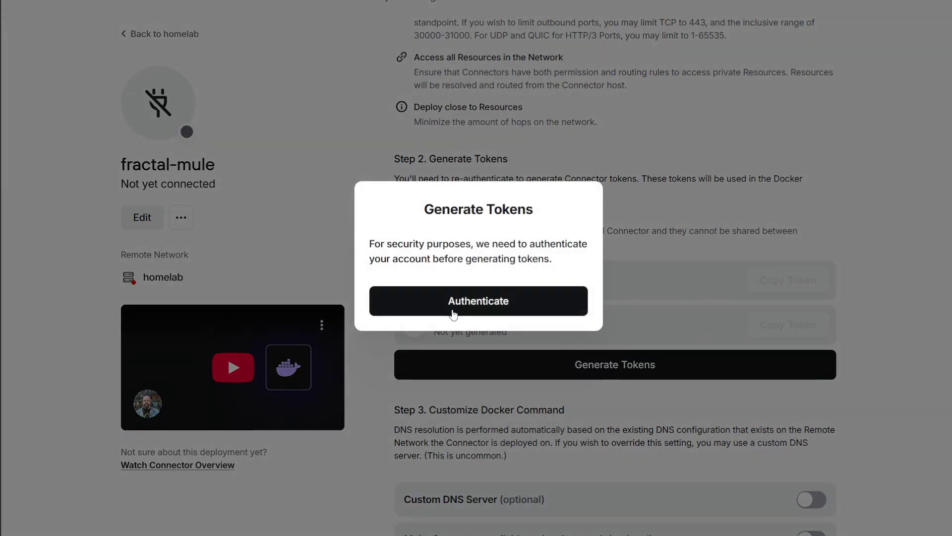
click(429, 307)
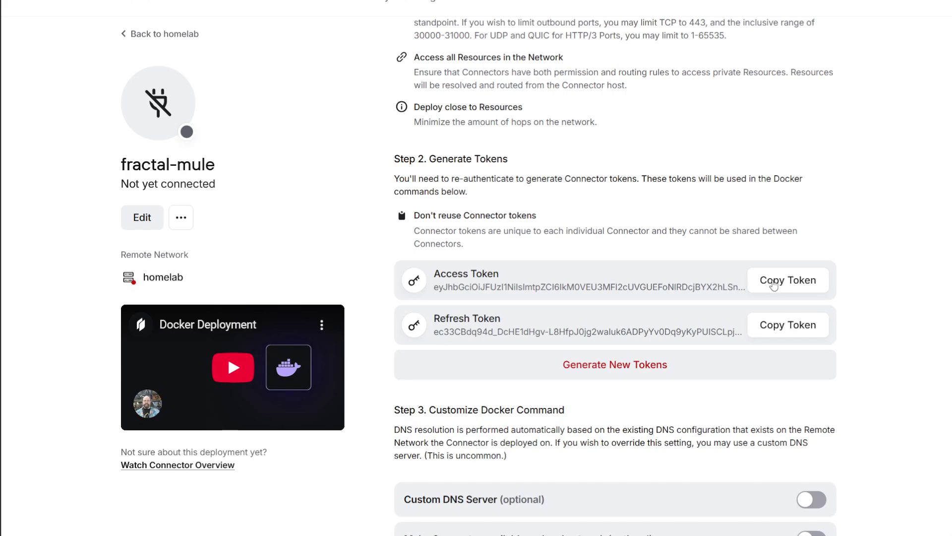
scroll(719, 322, down, 3)
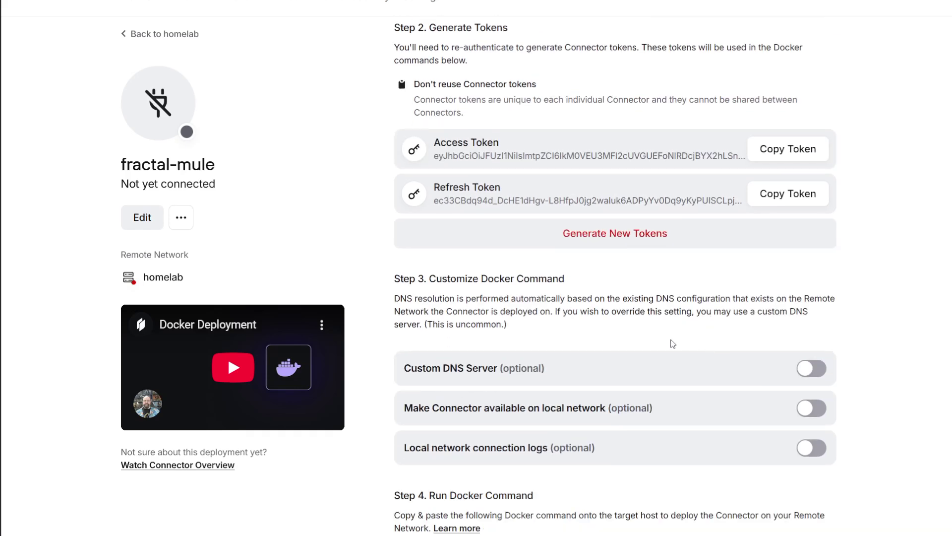
scroll(672, 343, down, 6)
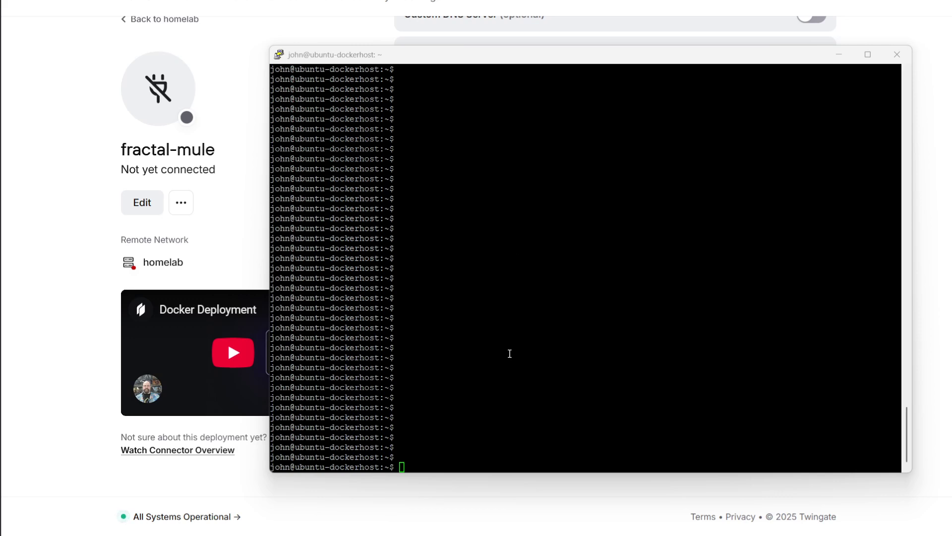
Run the Twingate docker run command with sudo to pull twingate/connector:1 and start fractal-mule.
right_click(508, 329)
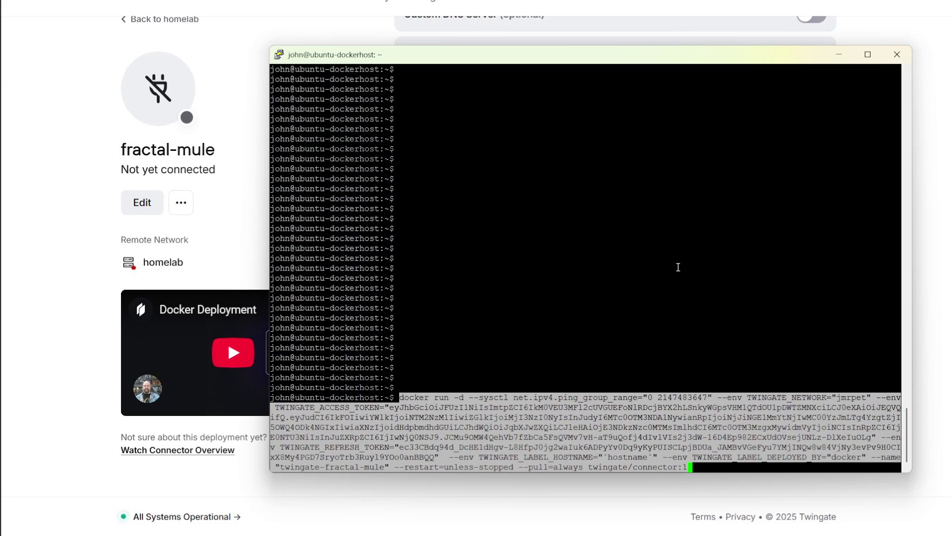
key(Return)
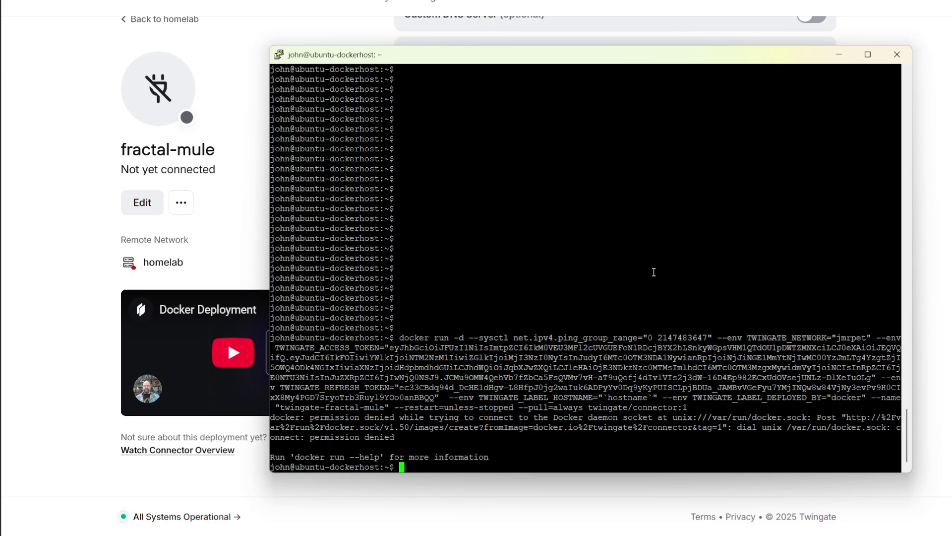
text(sudo)
right_click(651, 272)
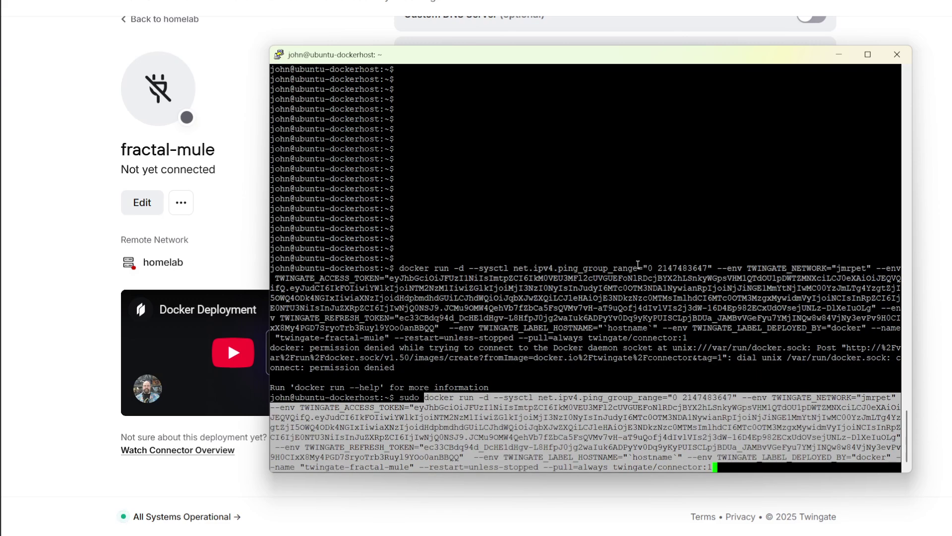
key(Return)
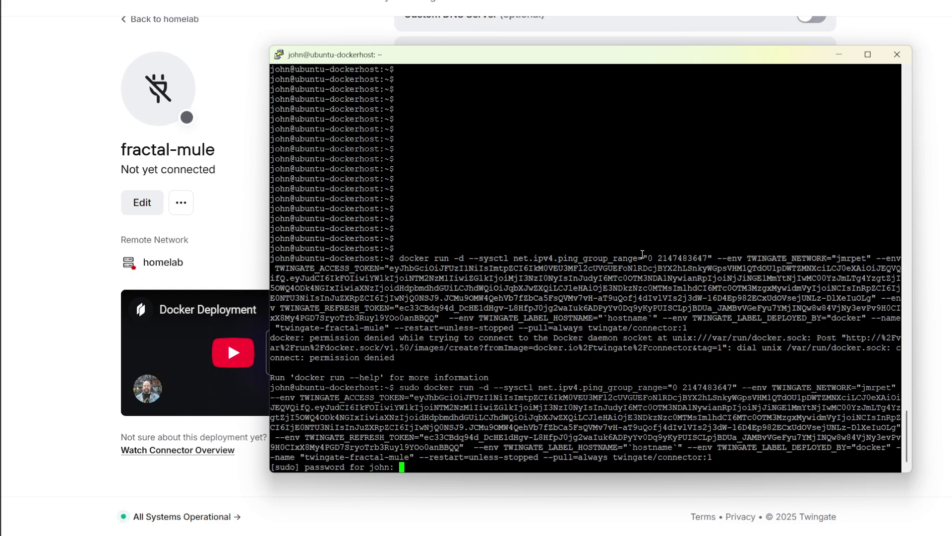
key(Return)
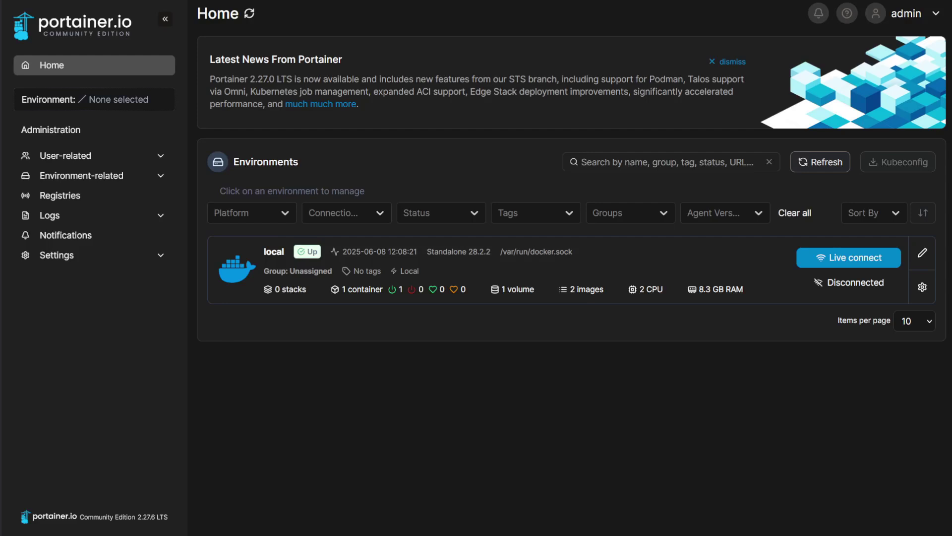
Open the local environment's container list and refresh it to show twingate-fractal-mule healthy.
click(521, 266)
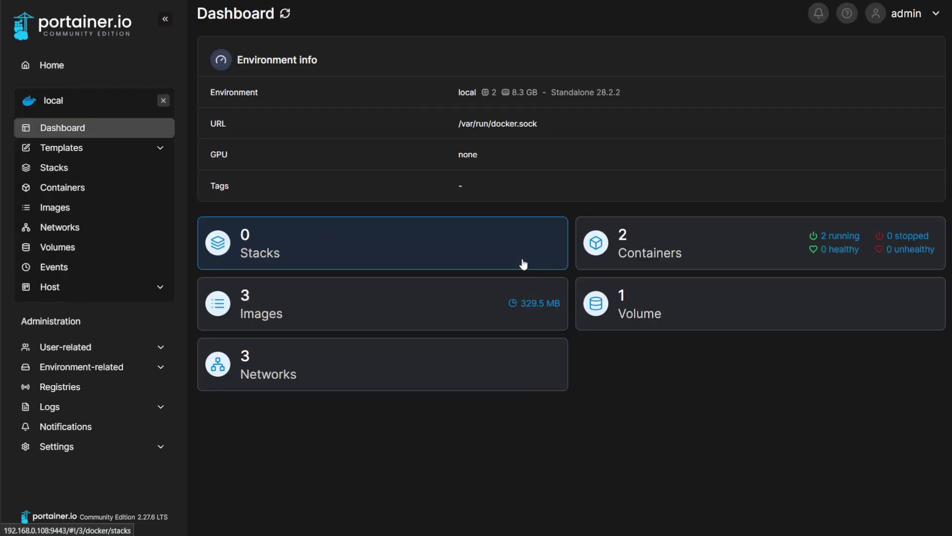
click(683, 255)
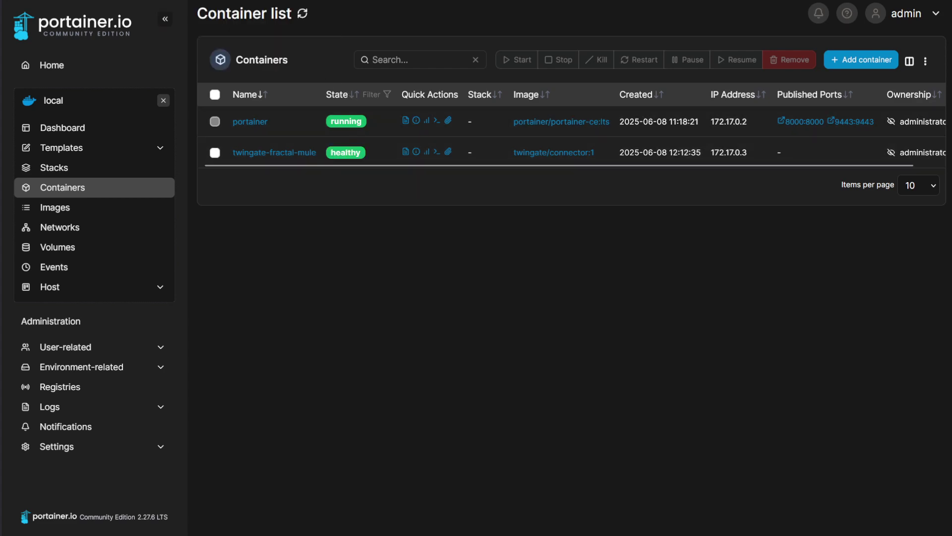
click(303, 14)
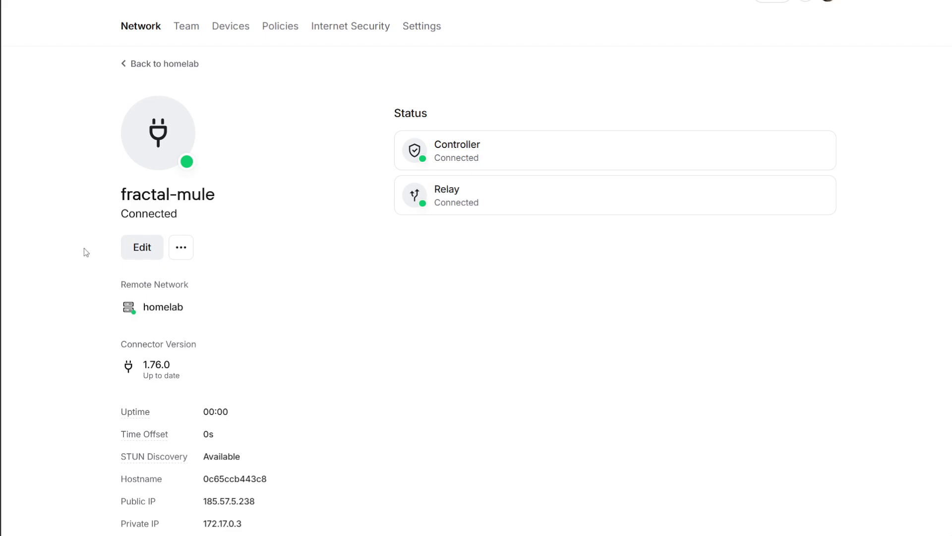
Go back to the homelab network and open its new-resource dialog.
key(alt+Left)
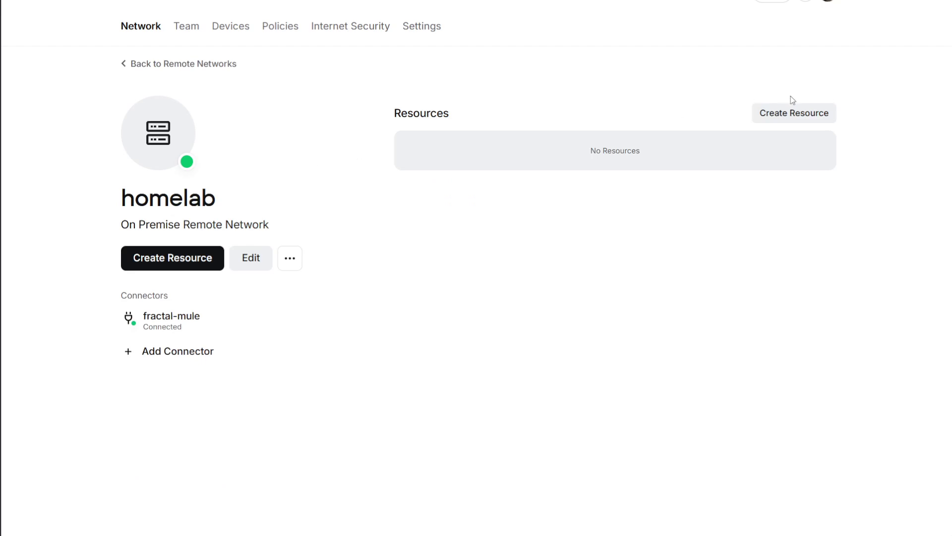
click(795, 117)
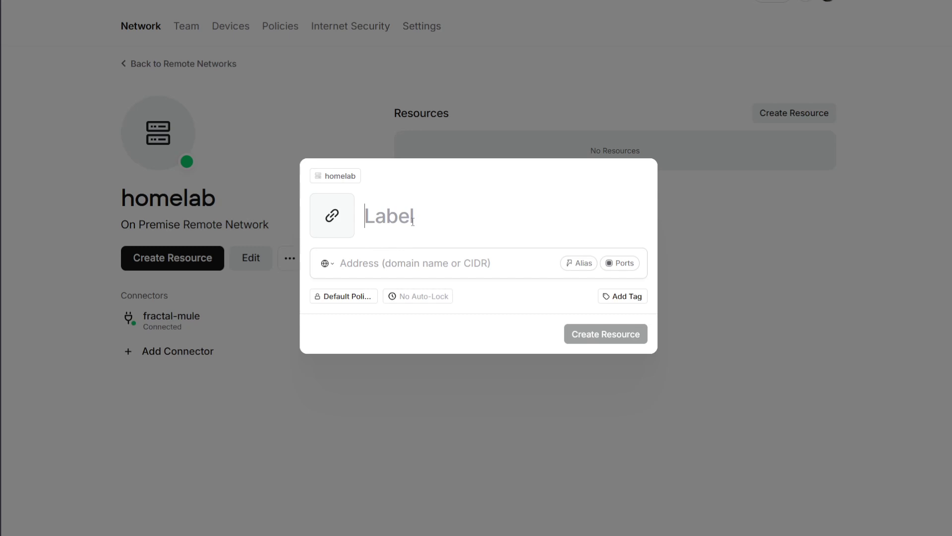
Label the resource 'ubuntu server' at address 192.168.0.108, leaving all ports allowed.
text(ubuntu server)
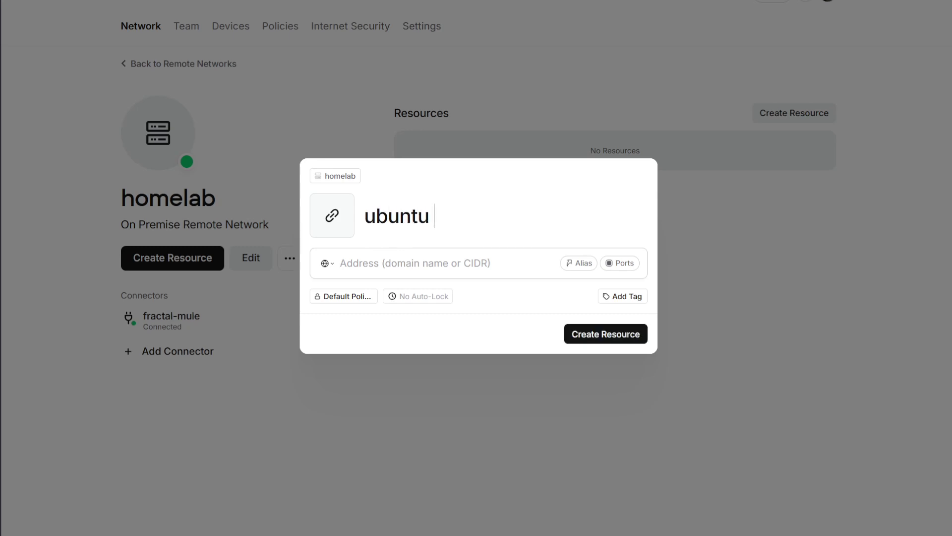
click(433, 260)
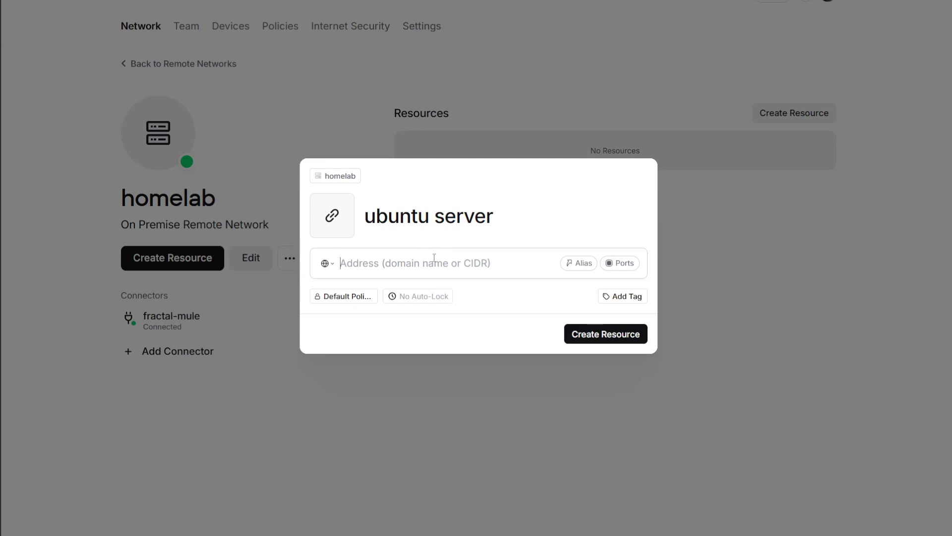
text(https://192.168.0.108:9443)
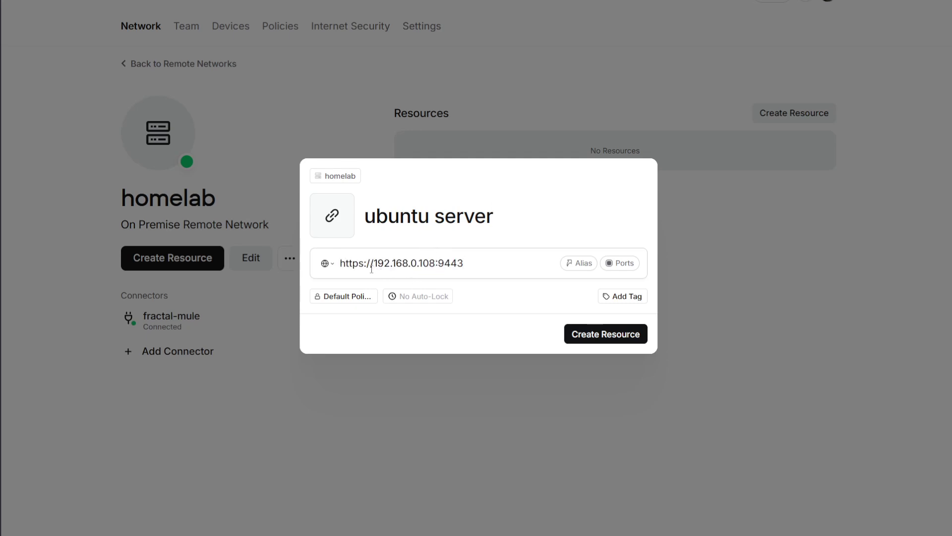
drag(375, 267, 340, 264)
key(BackSpace)
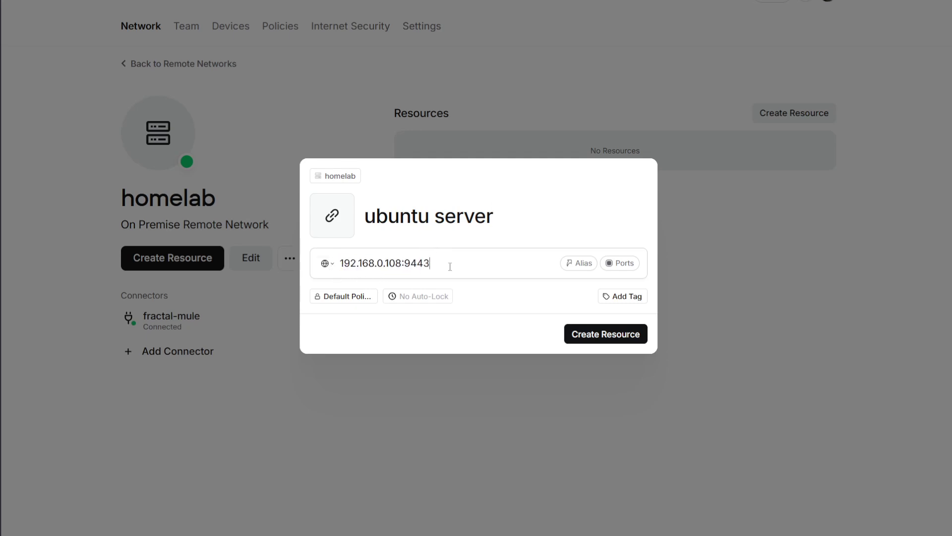
key(BackSpace)
key(BackSpace)
key(BackSpace)
key(BackSpace)
key(BackSpace)
click(619, 264)
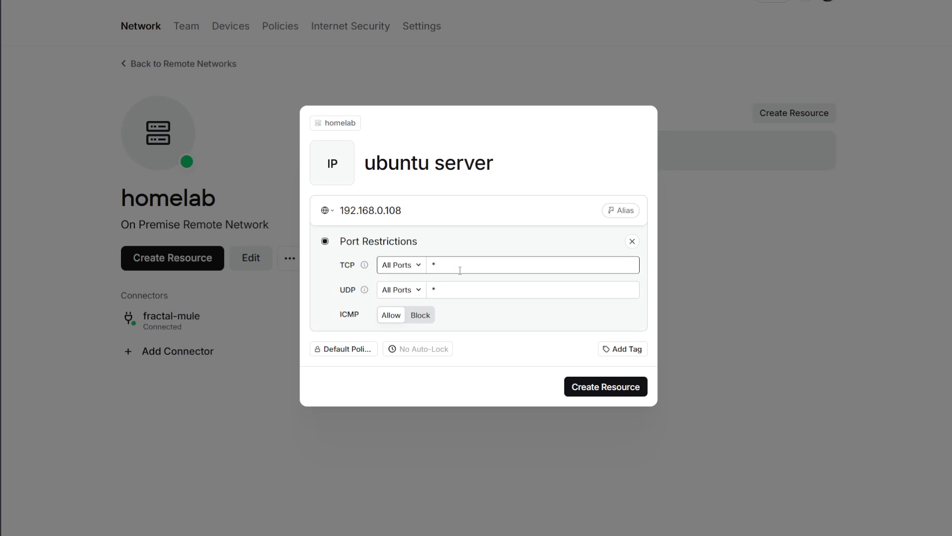
click(632, 241)
Create the resource and grant the Everyone group access.
click(603, 336)
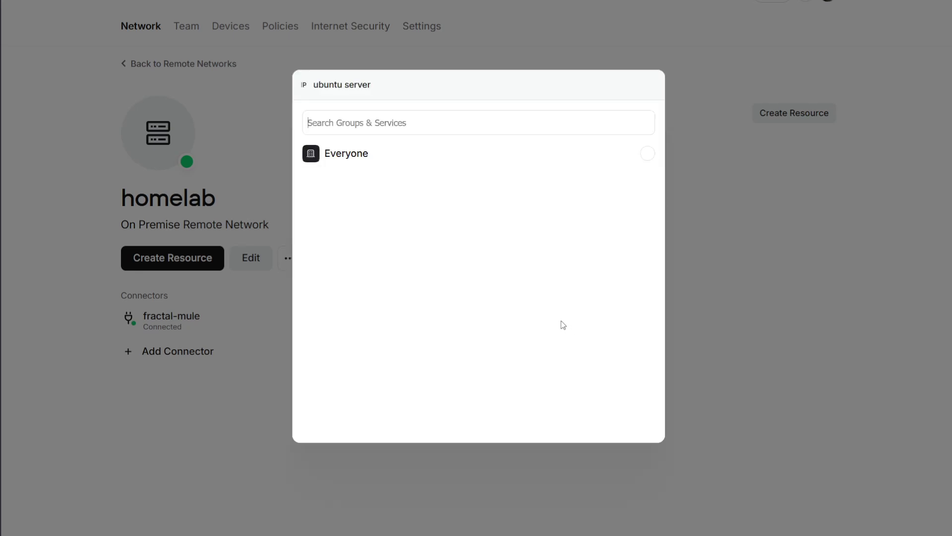
click(345, 154)
click(591, 151)
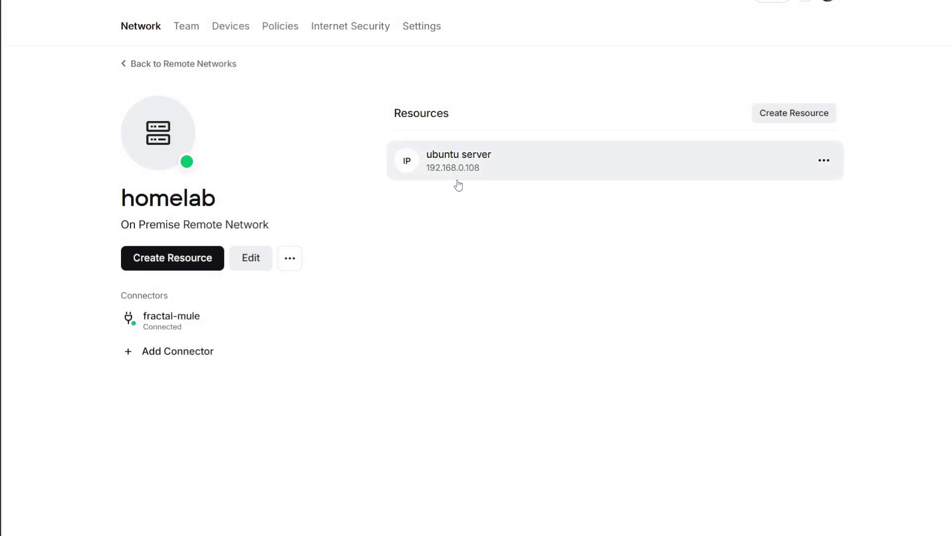
mouse_move(462, 170)
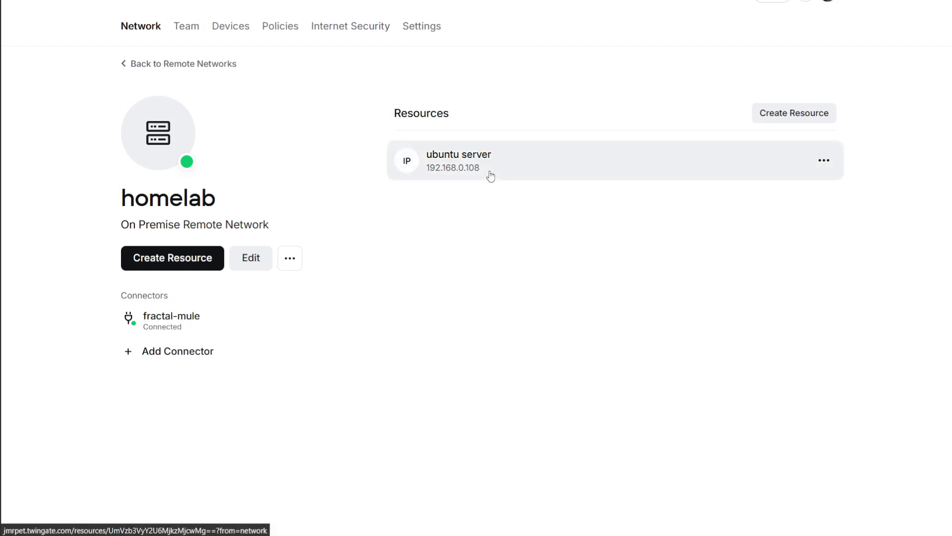
mouse_move(489, 175)
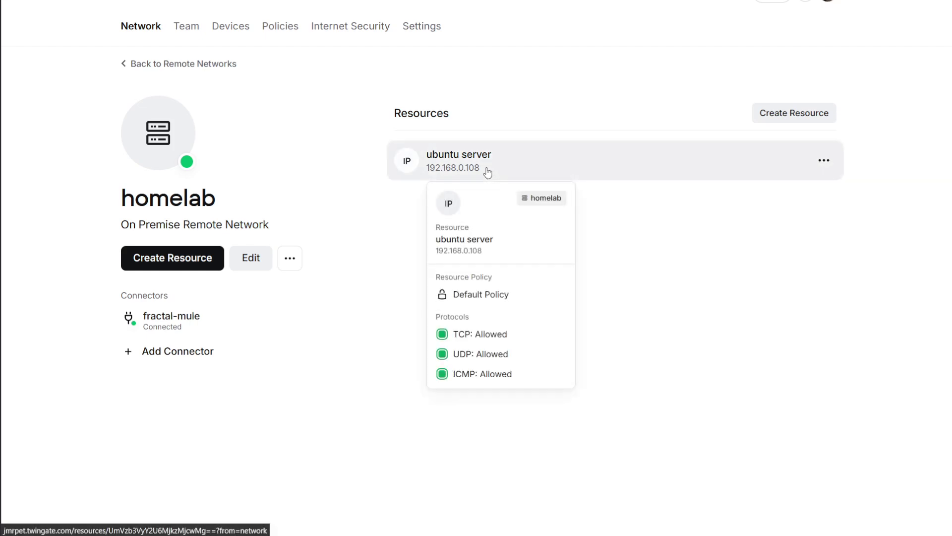